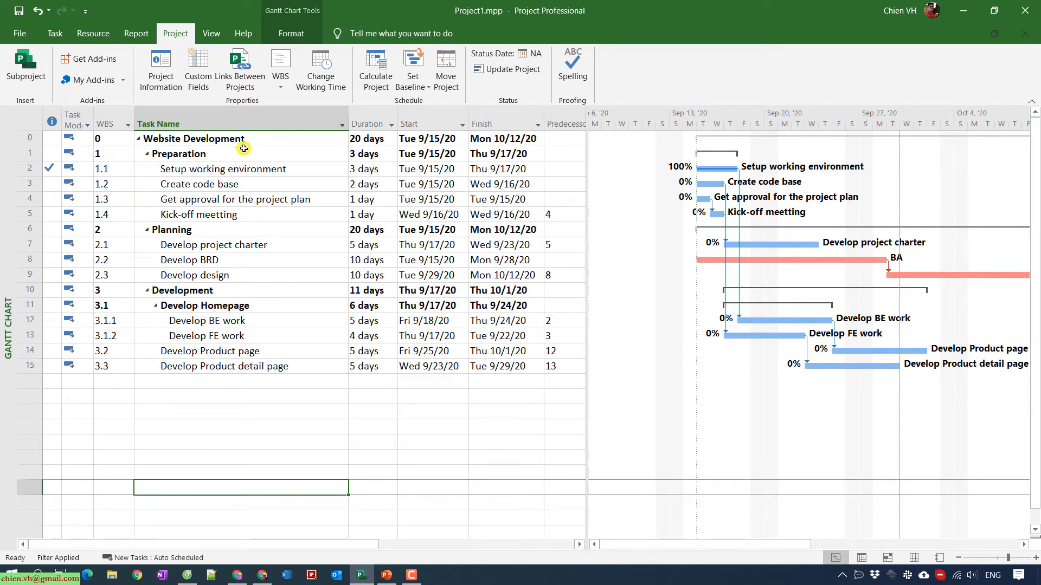
Examine the duration, start date and finish date of the Develop BE work task.
left_click(58, 35)
left_click(271, 429)
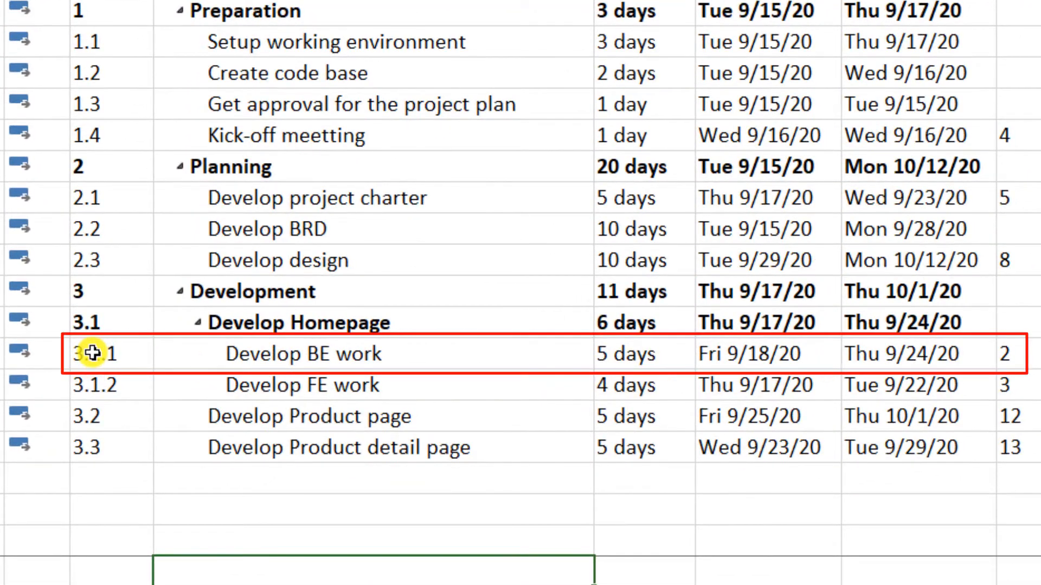
left_click(2, 354)
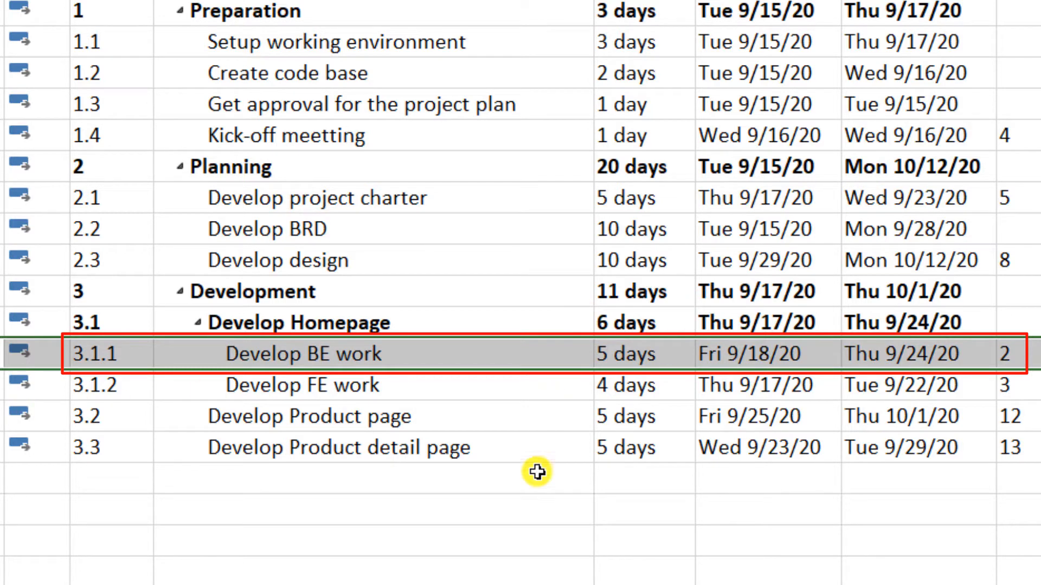
left_click(529, 579)
left_click(632, 353)
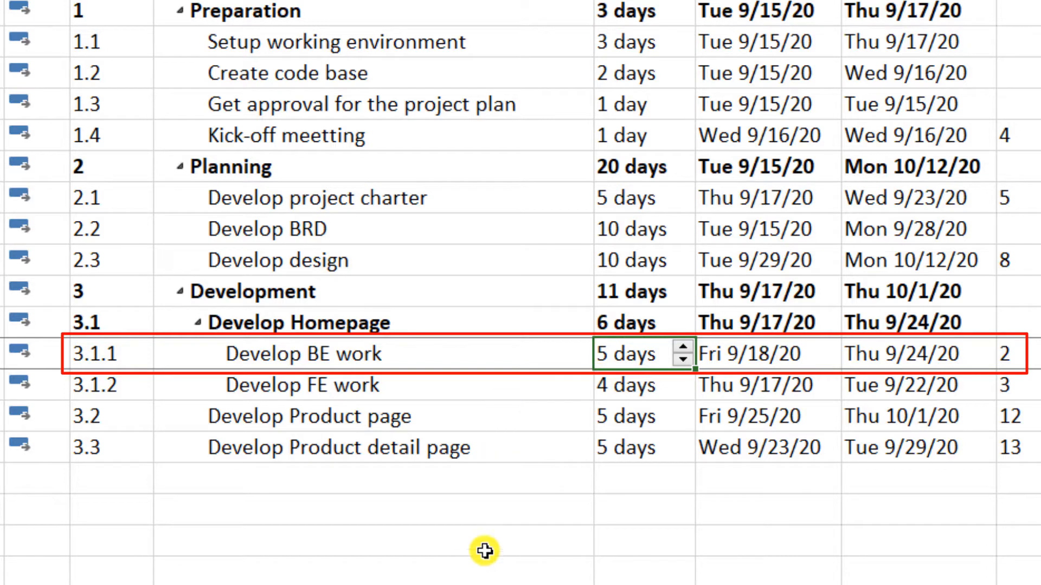
left_click(490, 582)
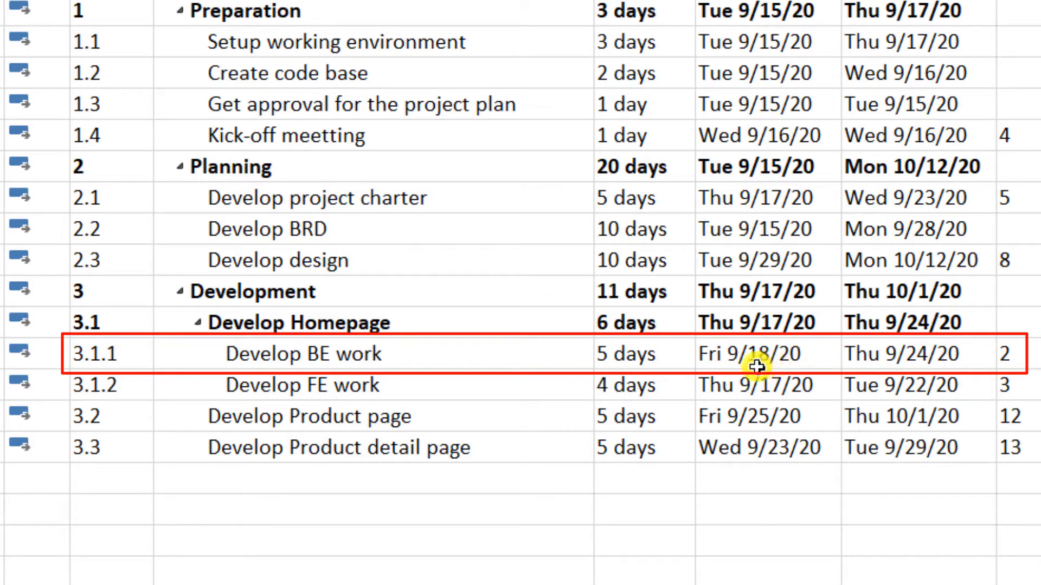
left_click(940, 359)
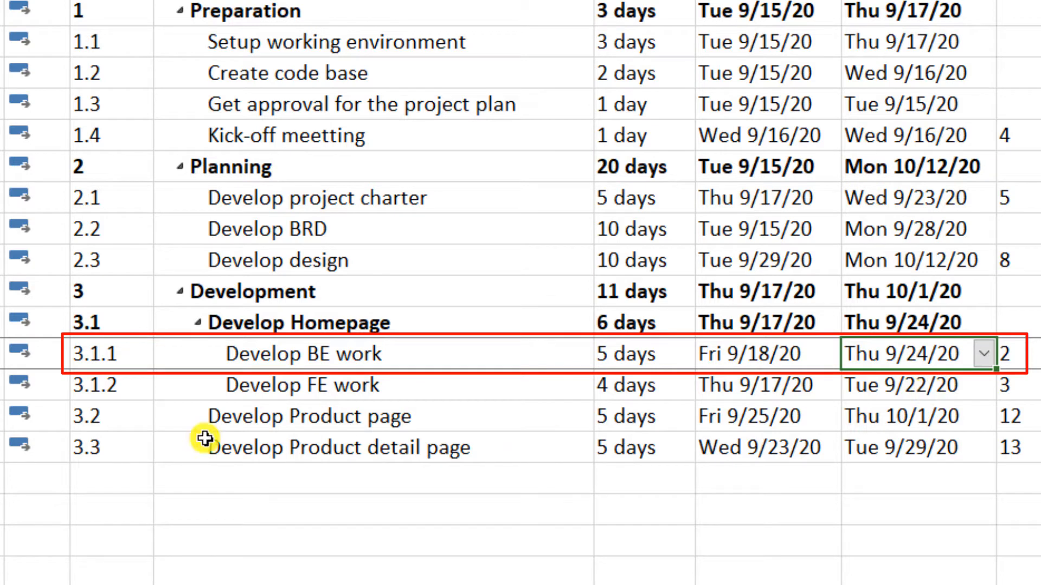
left_click(1, 354)
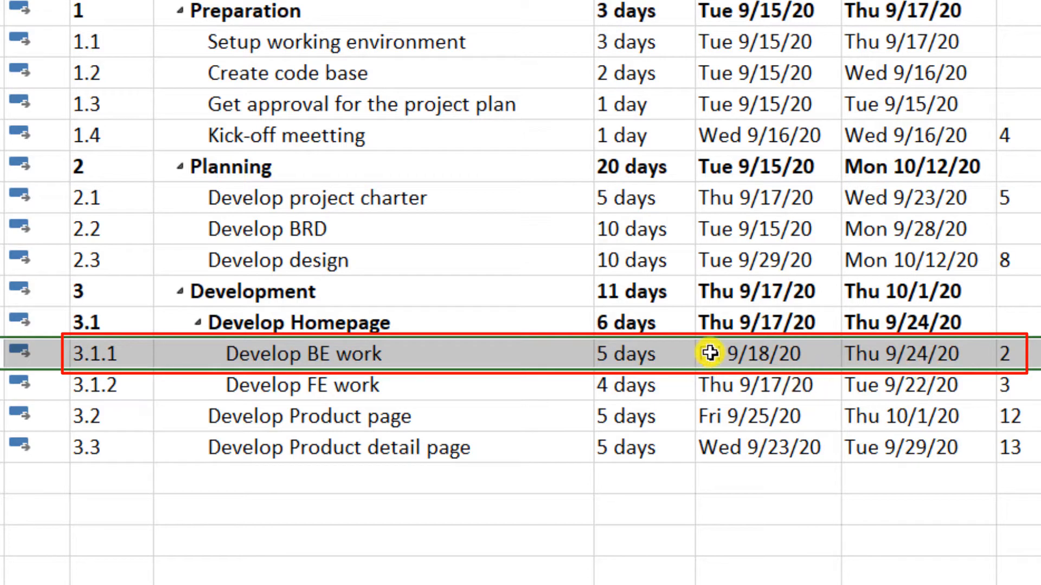
left_click(523, 353)
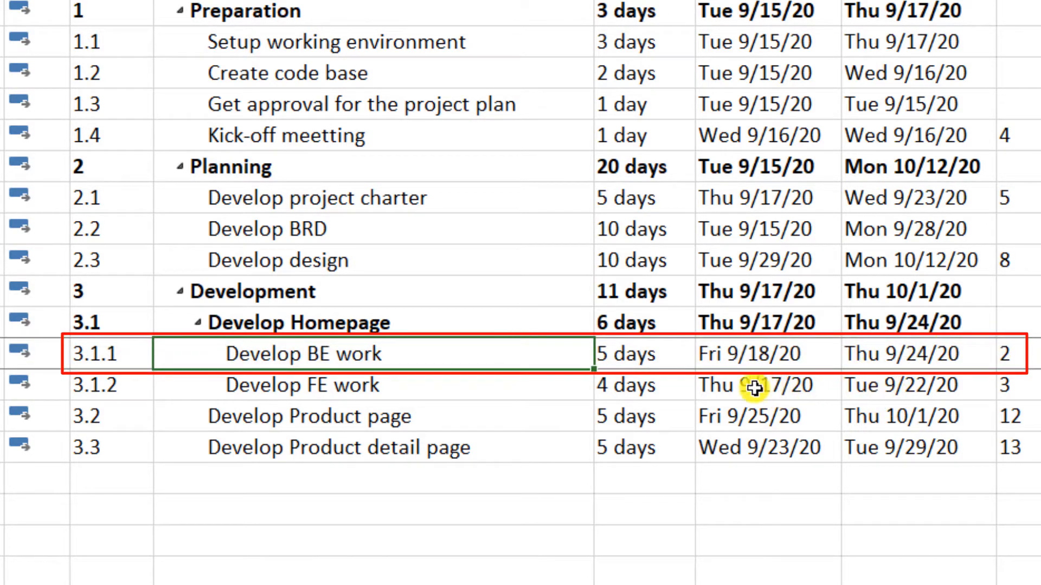
left_click(791, 355)
left_click(831, 354)
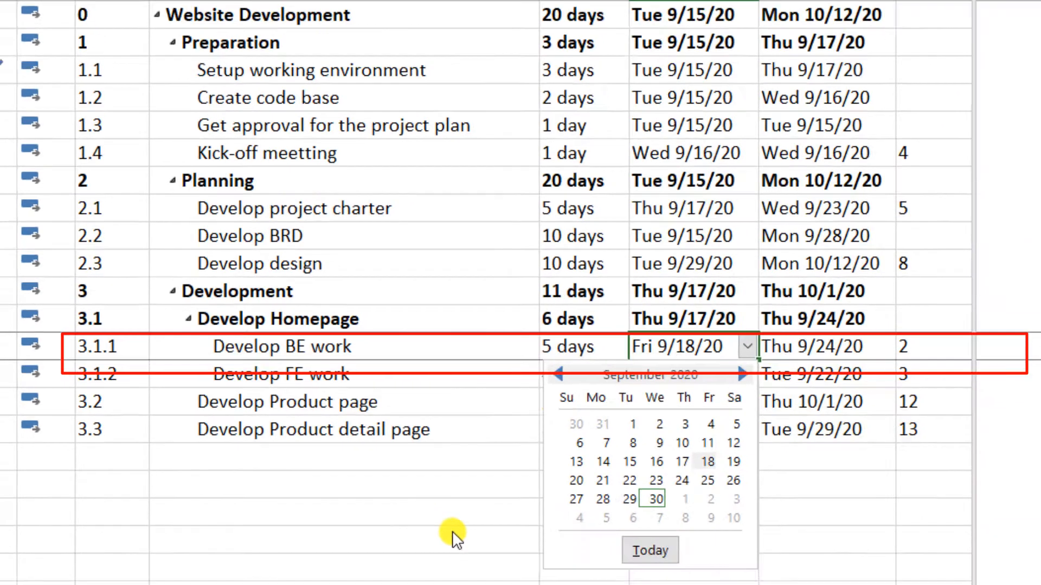
left_click(496, 564)
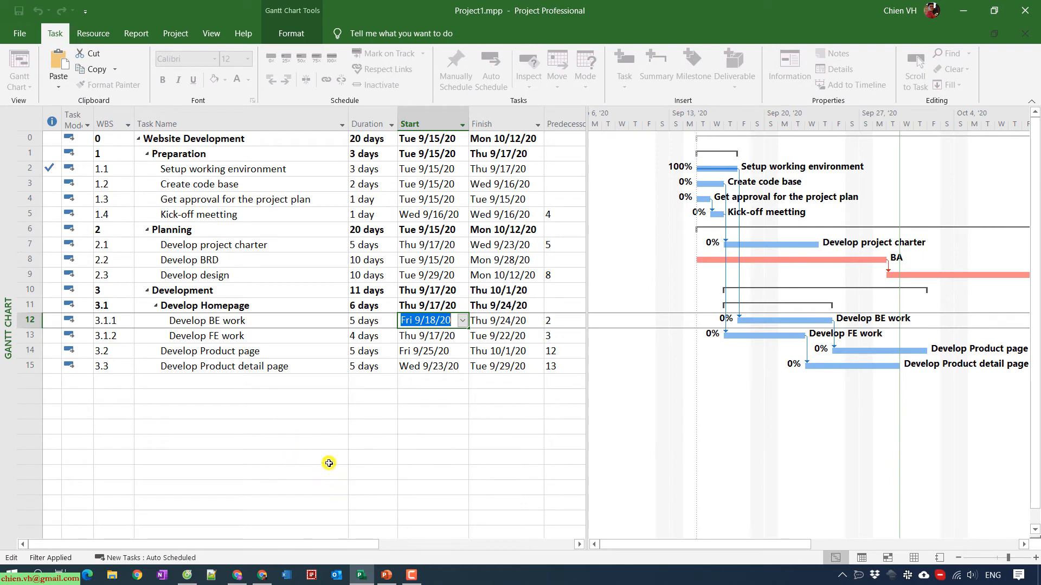
Open the working time settings for the Standard project calendar and check the weekend days September 20 and 19, 2020.
left_click(186, 37)
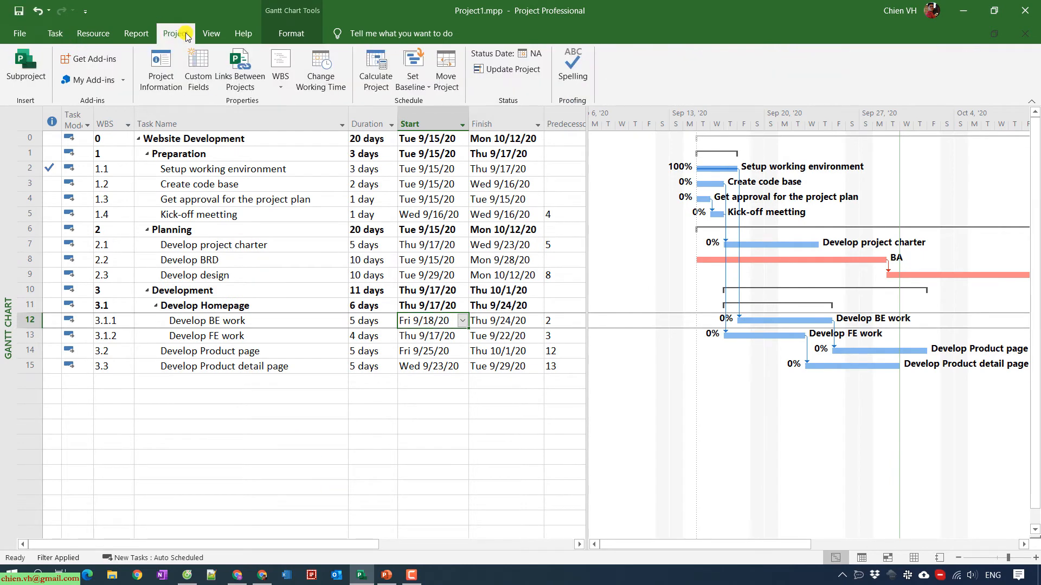
left_click(321, 66)
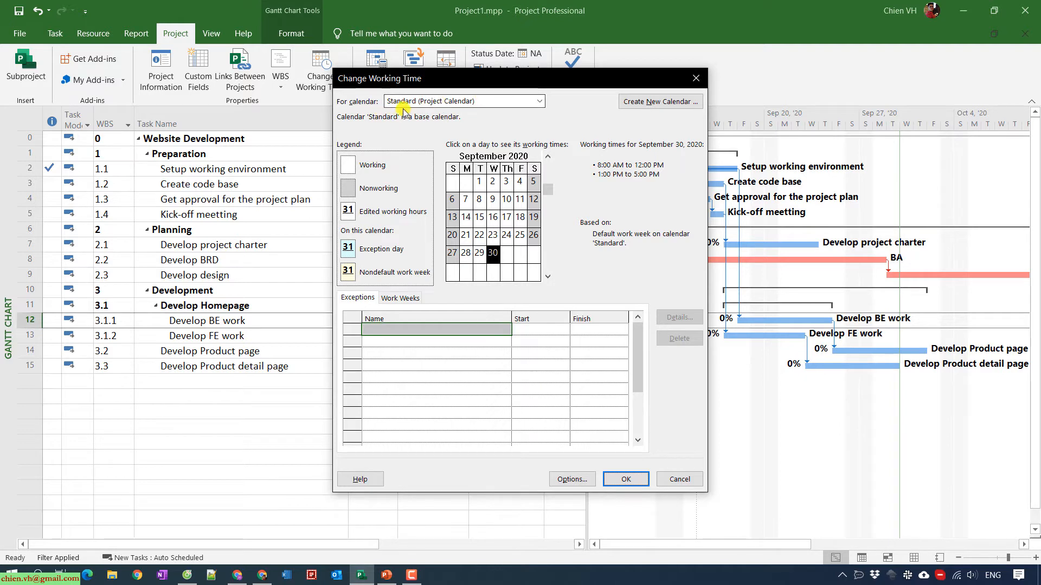
left_click(539, 102)
left_click(595, 104)
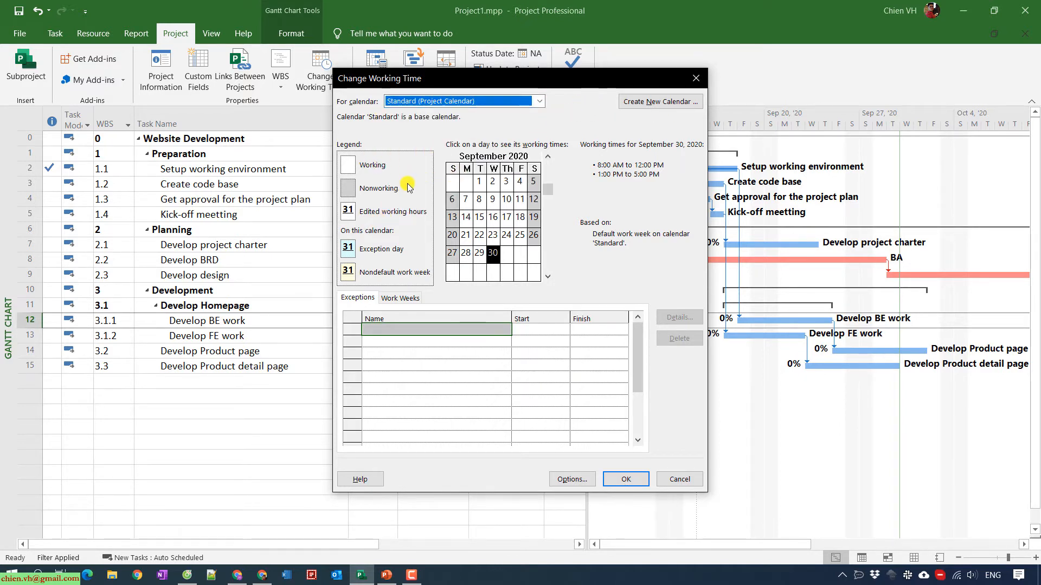
left_click(534, 220)
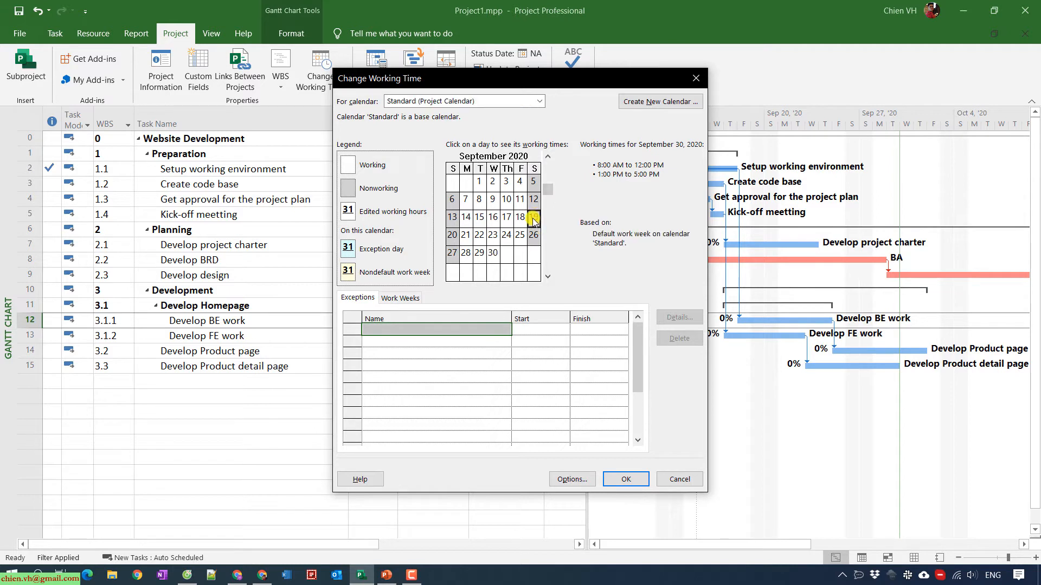
left_click(452, 237)
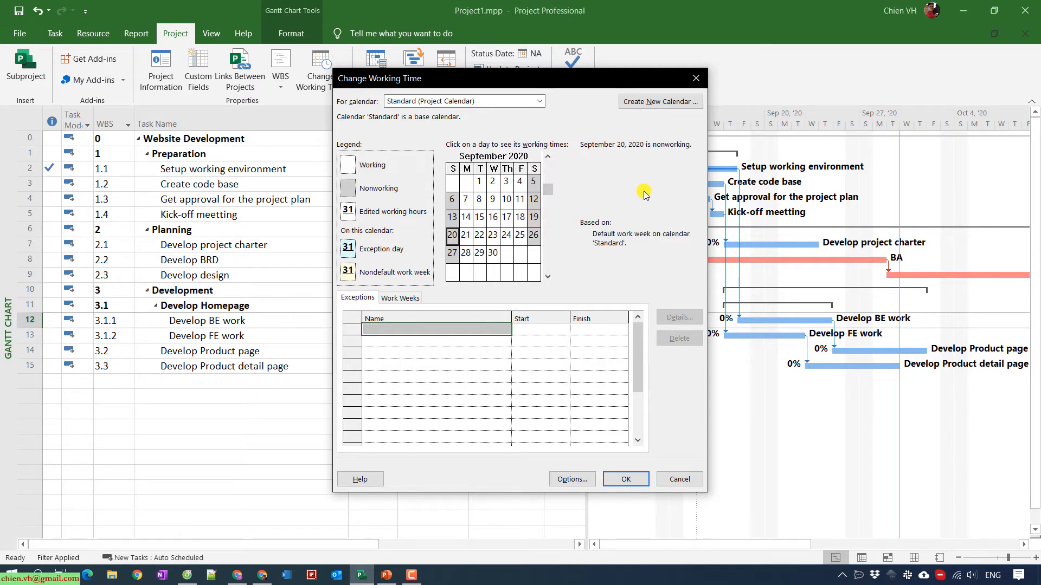
left_click(534, 218)
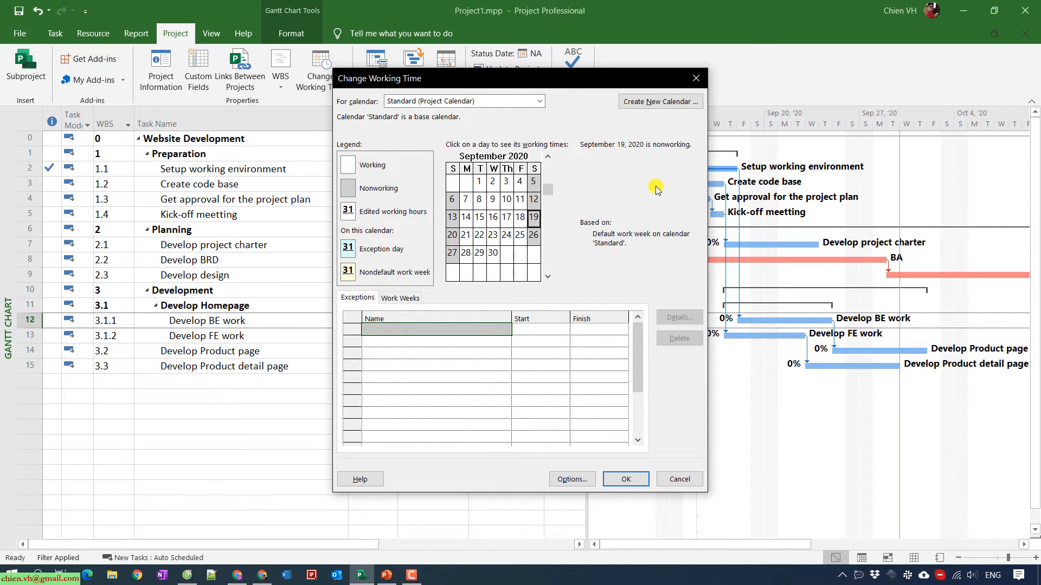
Add a calendar exception named "Overtime work on weekend 01" running from 9/19/2020 to 9/20/2020.
left_click(357, 299)
left_click(385, 331)
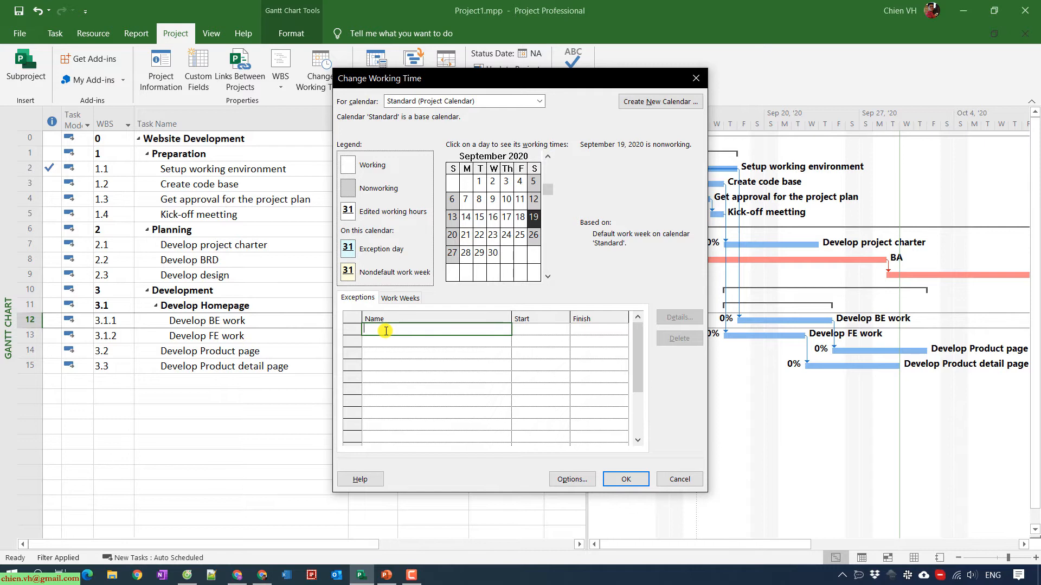
type("W")
type("vertime work on weekend 01")
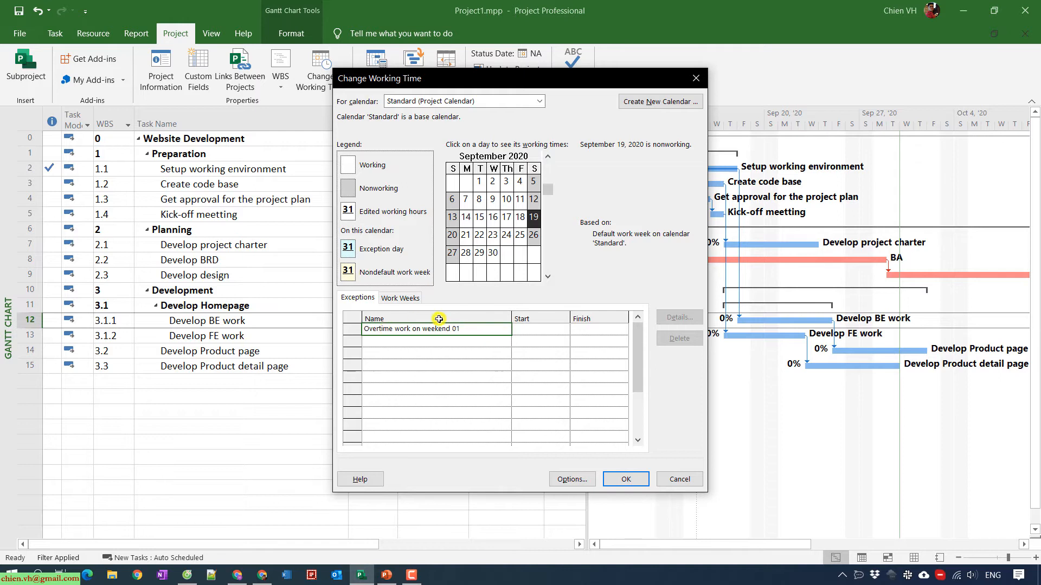
left_click(523, 329)
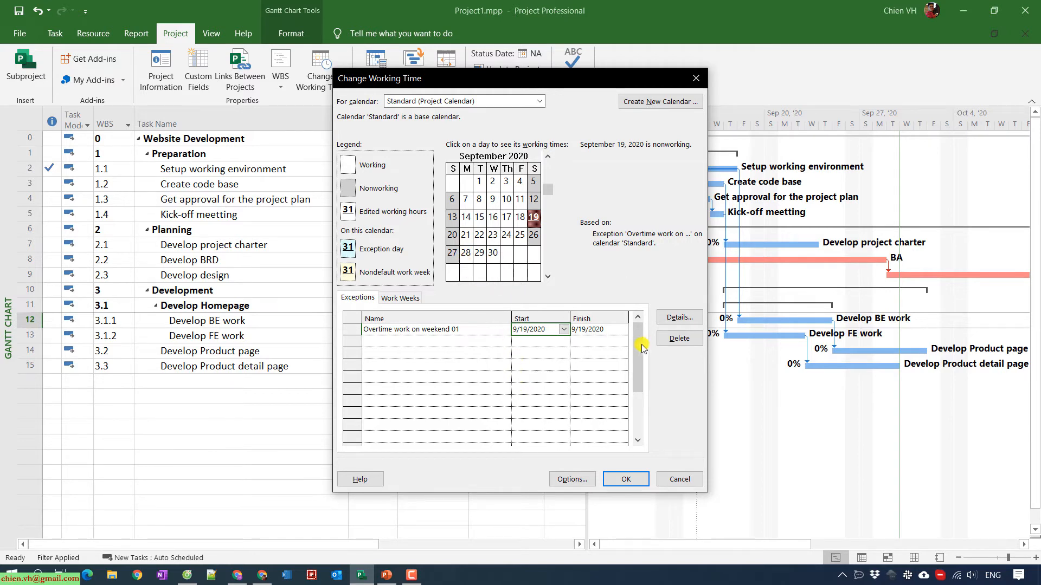
left_click(615, 329)
left_click(622, 330)
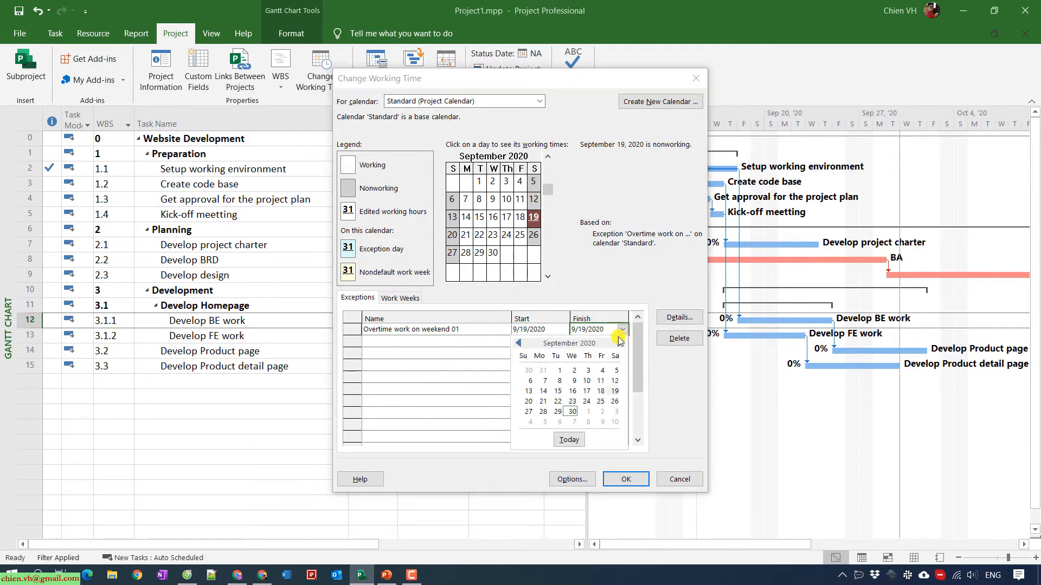
left_click(530, 402)
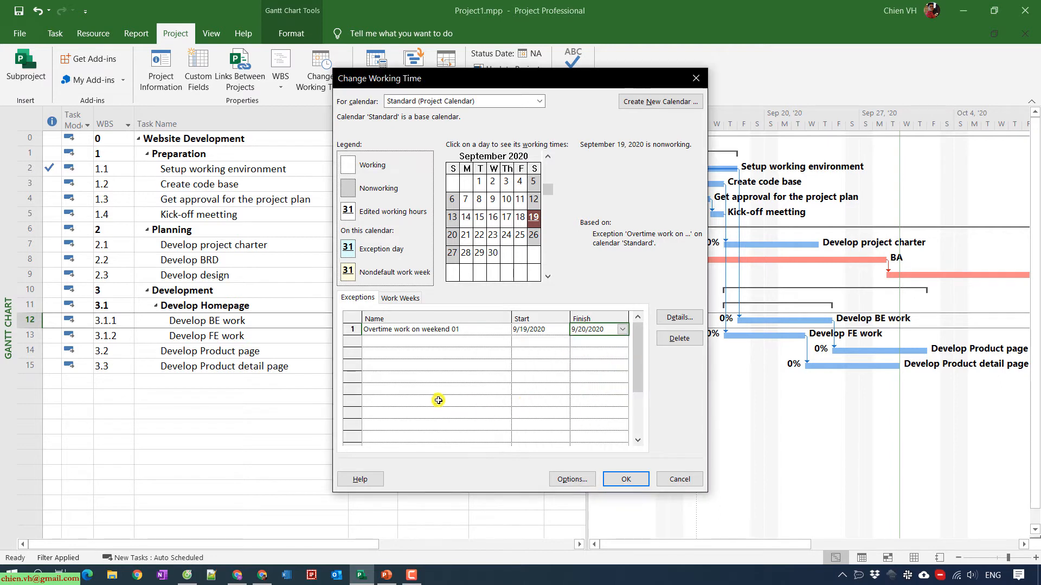
left_click(432, 400)
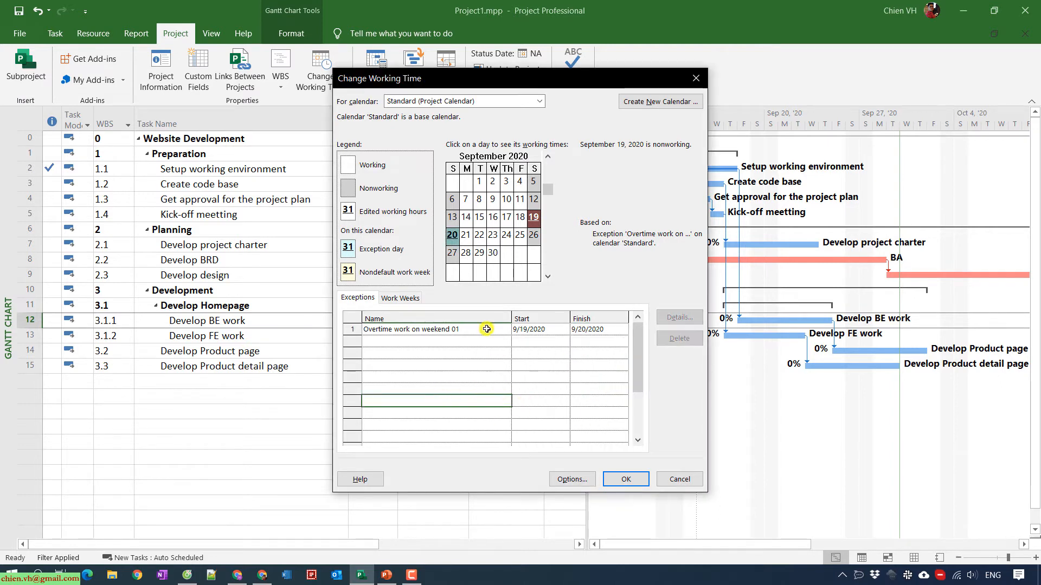
Set the overtime exception to working times 8:00 AM–12:00 PM and 1:00–5:00 PM, ending by Sun 9/20/20, and apply the calendar changes.
left_click(465, 330)
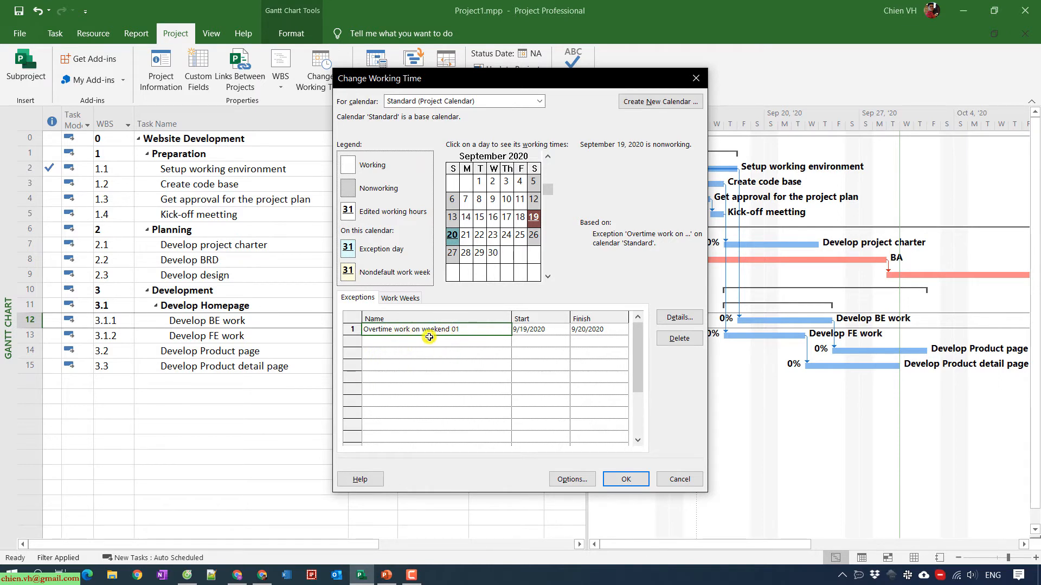
left_click(680, 319)
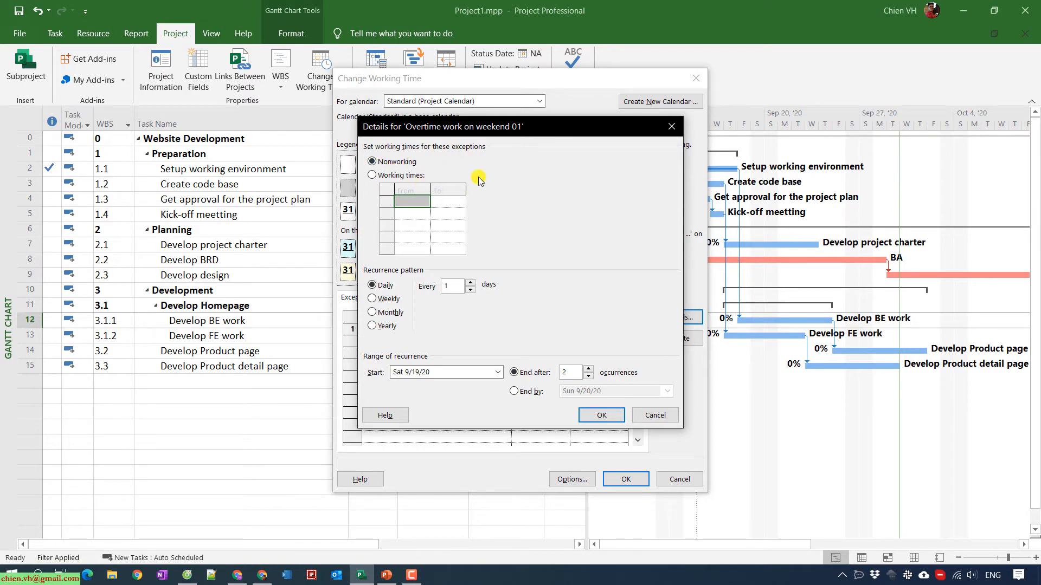
left_click(388, 175)
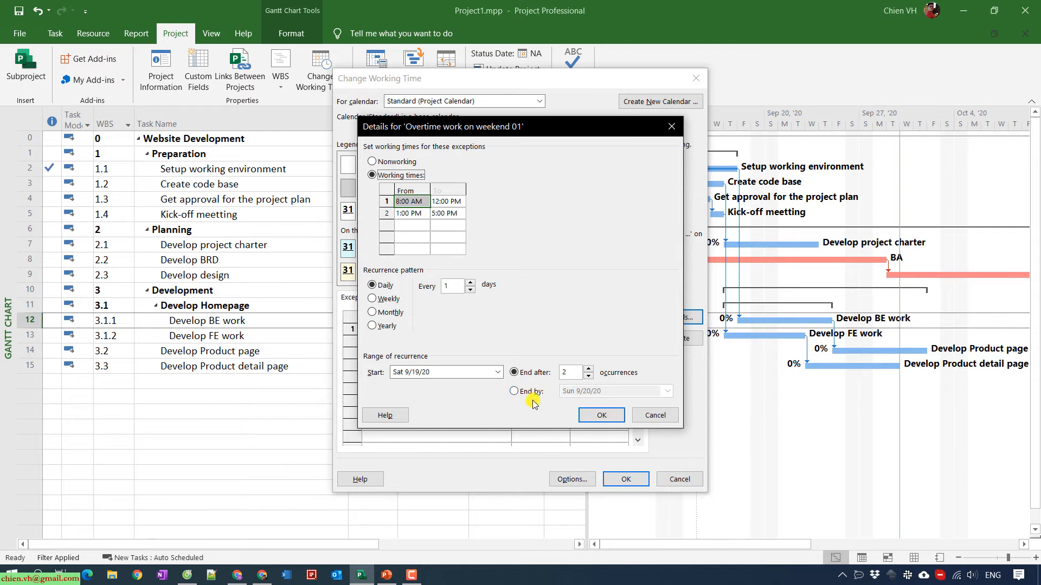
left_click(514, 393)
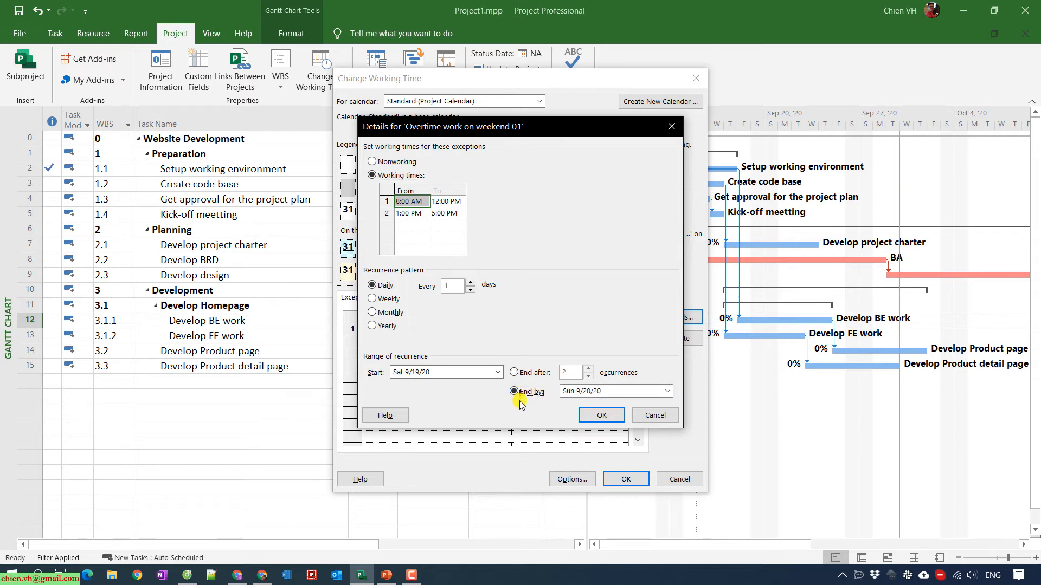
left_click(670, 391)
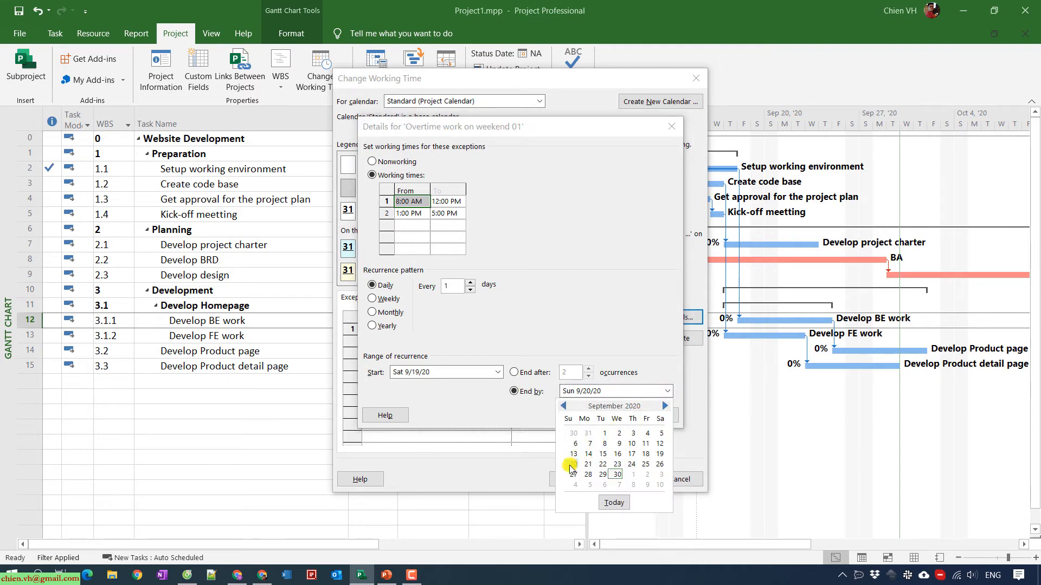
left_click(603, 371)
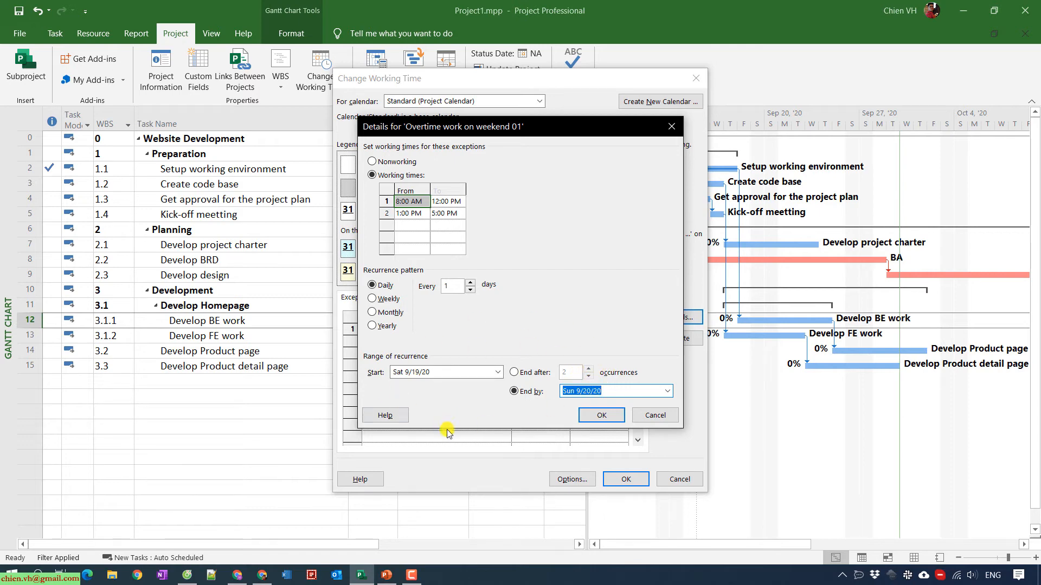
left_click(611, 419)
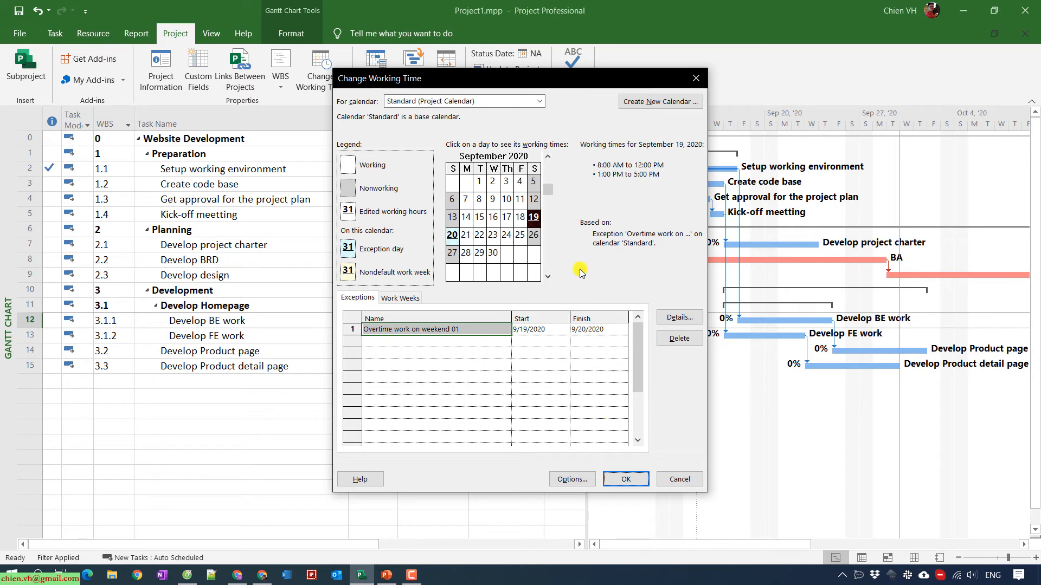
left_click(519, 259)
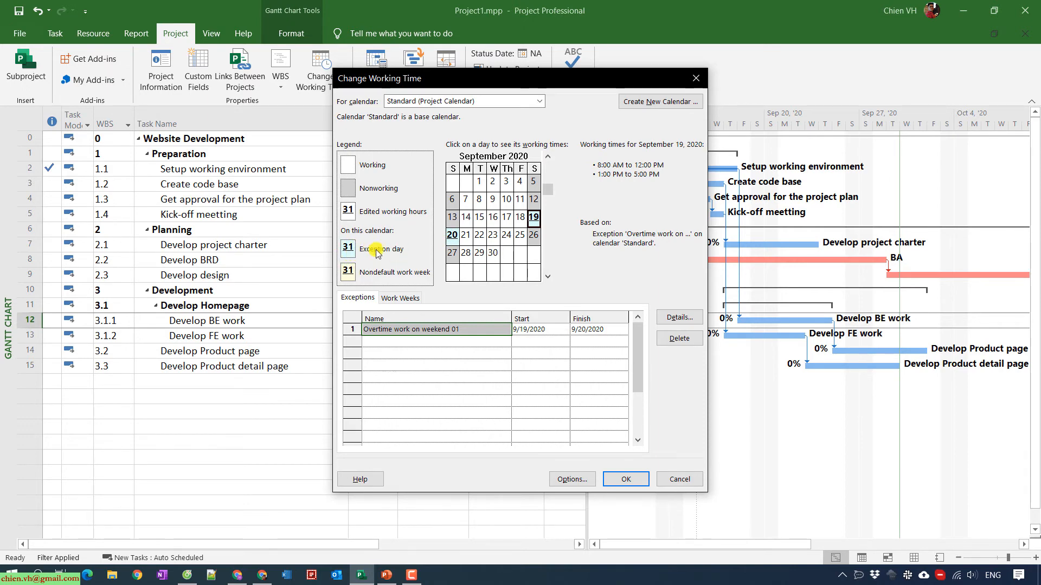
left_click(626, 480)
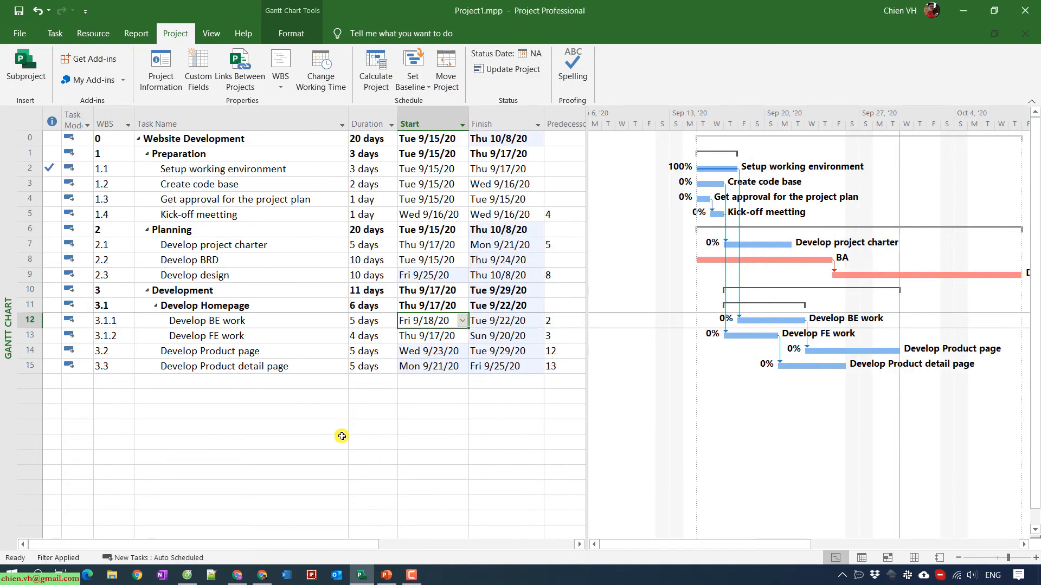
Review the rescheduled dates of the Develop BE work task in the task table.
left_click(313, 450)
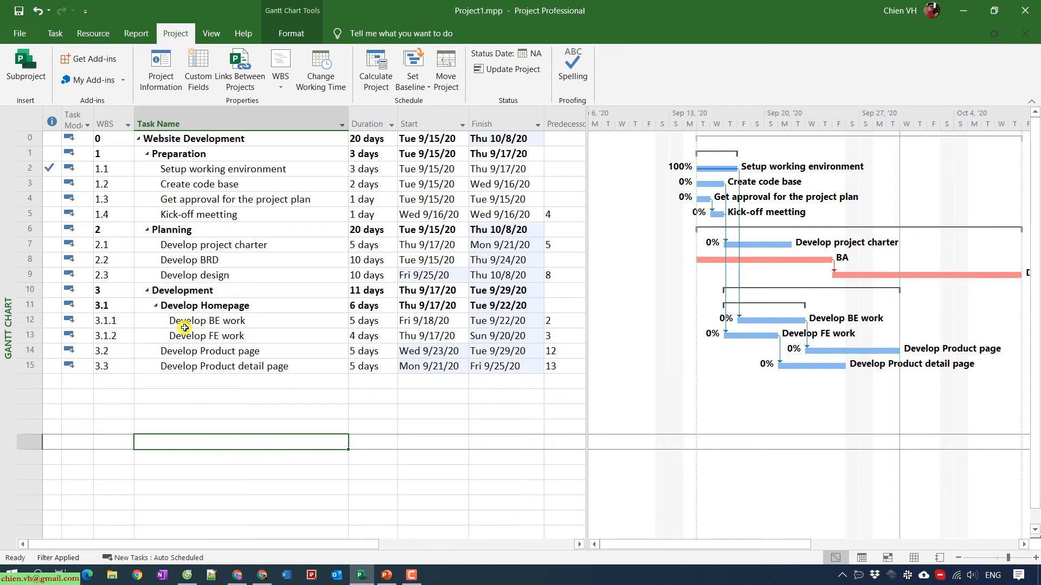
left_click(29, 321)
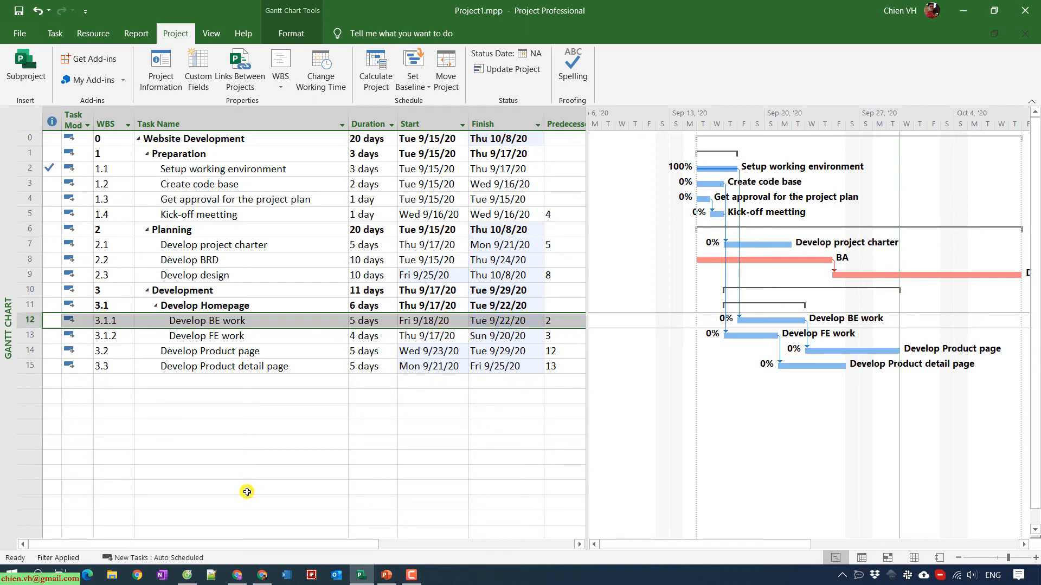
left_click(237, 470)
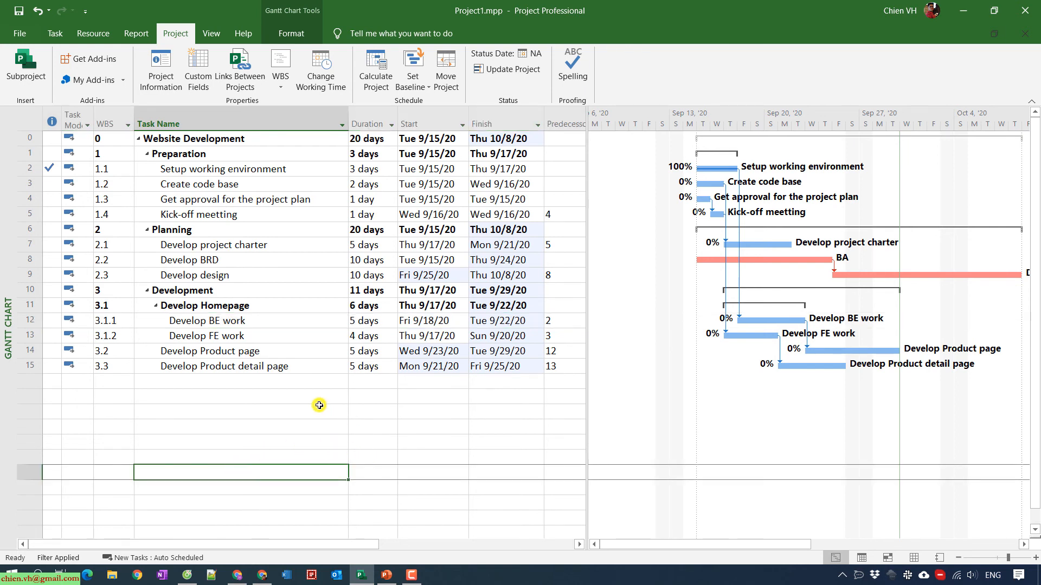